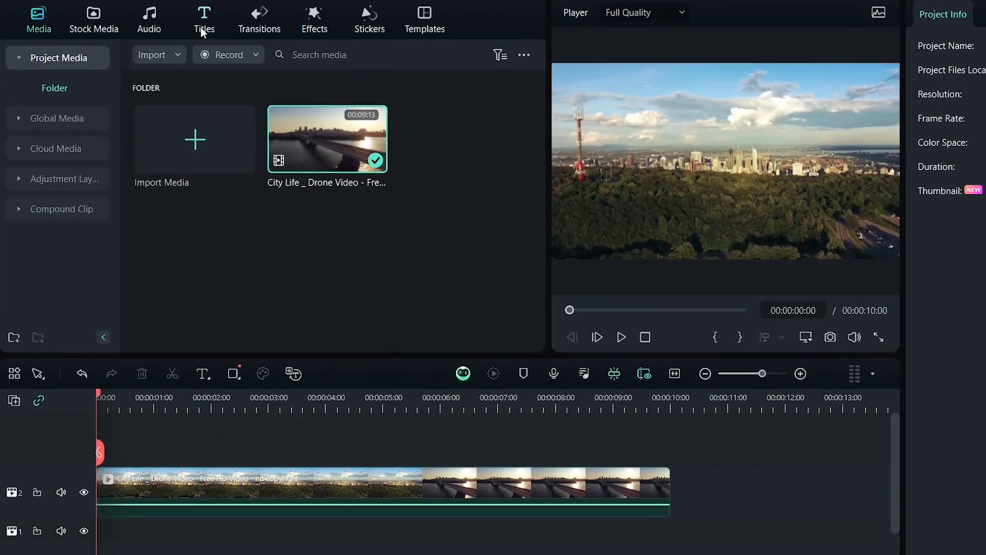
Place the Default Title on track 1 beneath the drone clip, starting at 00:00, and open it in Advanced Text Edit.
left_click(201, 28)
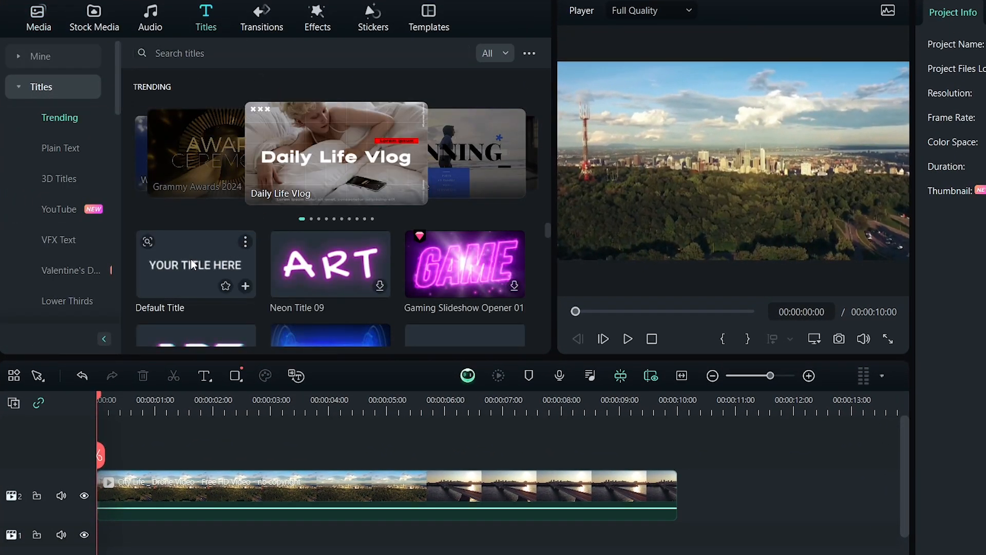
left_click_drag(186, 256, 108, 545)
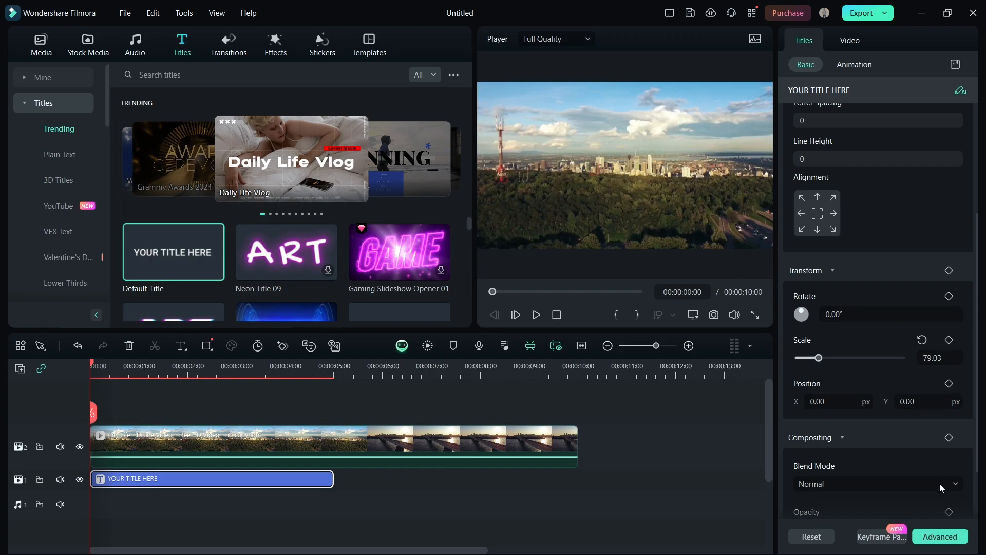
left_click(947, 538)
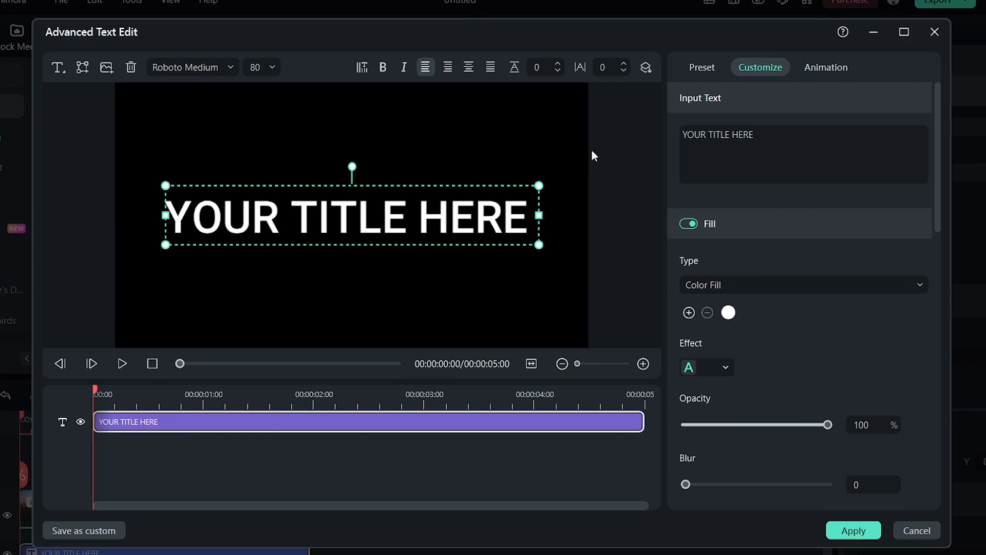
Replace the placeholder title text with "TITLE".
left_click(783, 133)
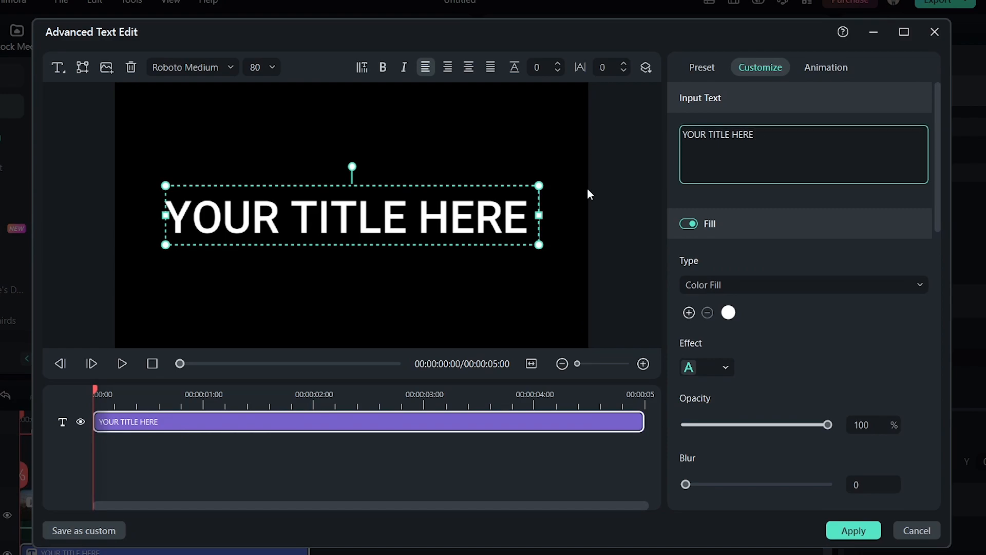
key("BackSpace")
key("BackSpace")
key("BackSpace")
key("BackSpace")
key("BackSpace")
key("BackSpace")
key("BackSpace")
key("BackSpace")
key("BackSpace")
key("BackSpace")
key("BackSpace")
key("BackSpace")
key("BackSpace")
key("BackSpace")
key("BackSpace")
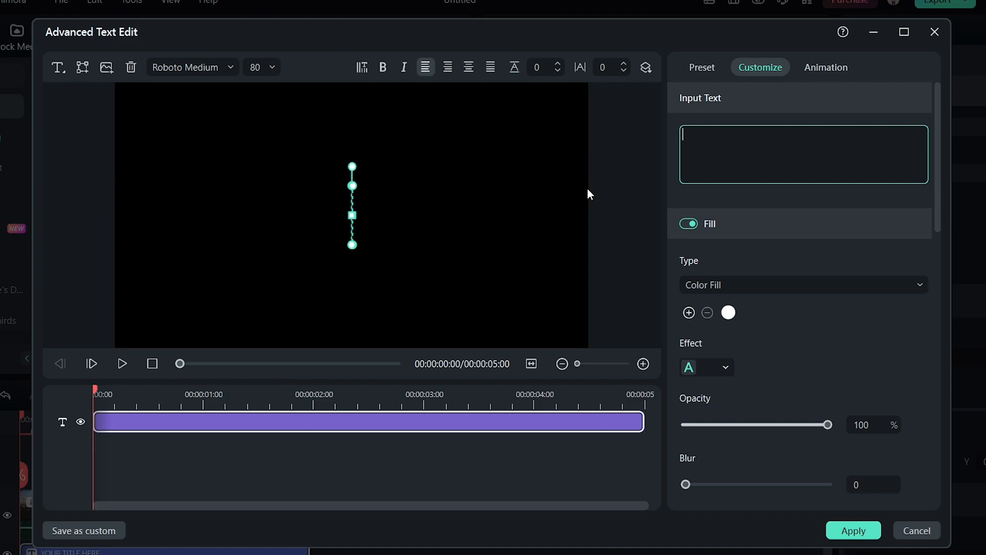
type("TI")
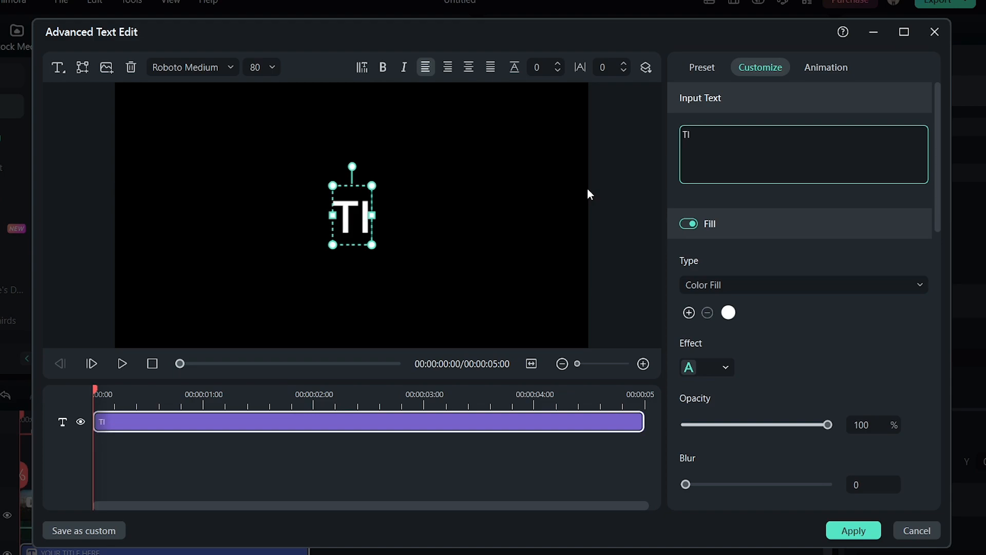
type("TLE")
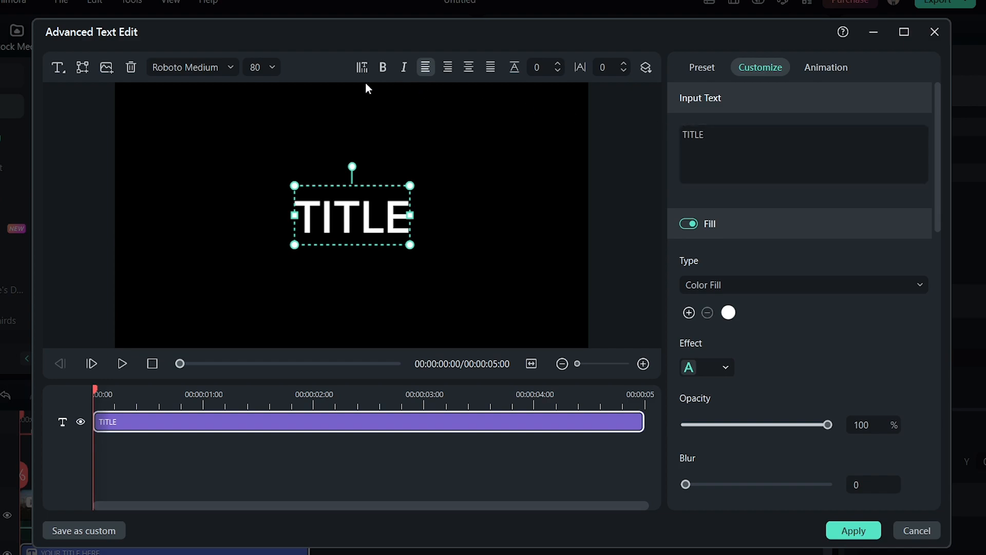
Search the fonts for "impa" and set the title's font to Impact.
left_click(227, 65)
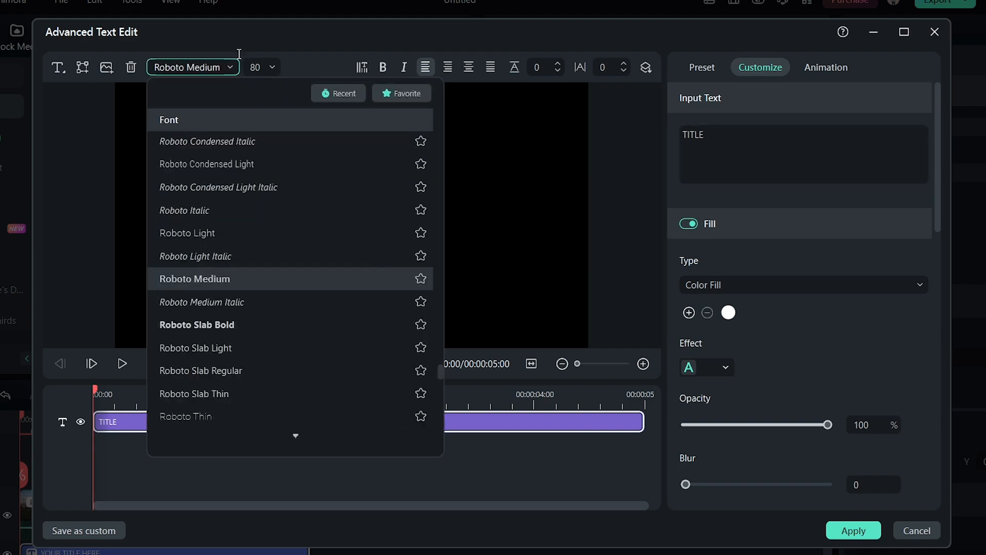
key("BackSpace")
key("BackSpace")
key("BackSpace")
key("BackSpace")
key("BackSpace")
key("BackSpace")
key("BackSpace")
key("BackSpace")
key("BackSpace")
key("BackSpace")
key("BackSpace")
key("BackSpace")
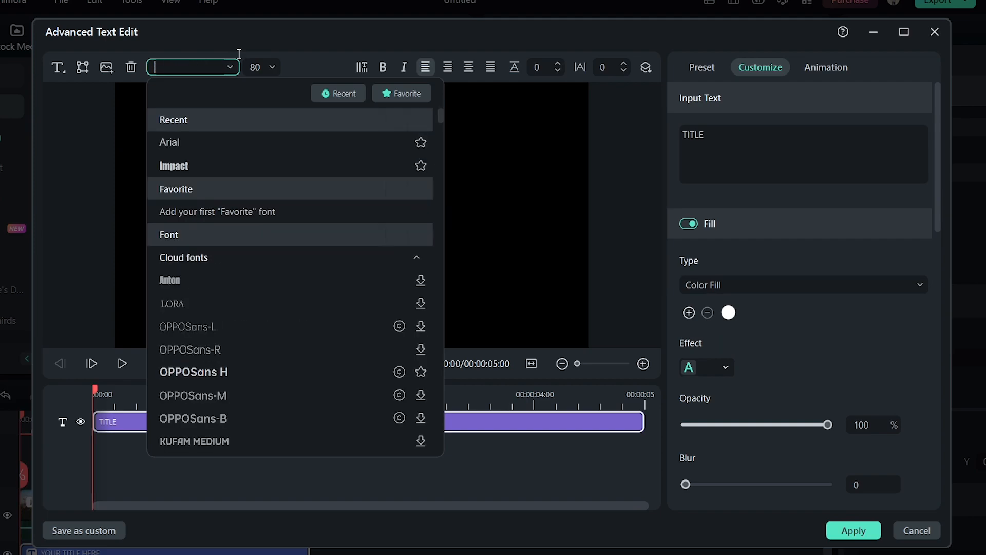
type("impa")
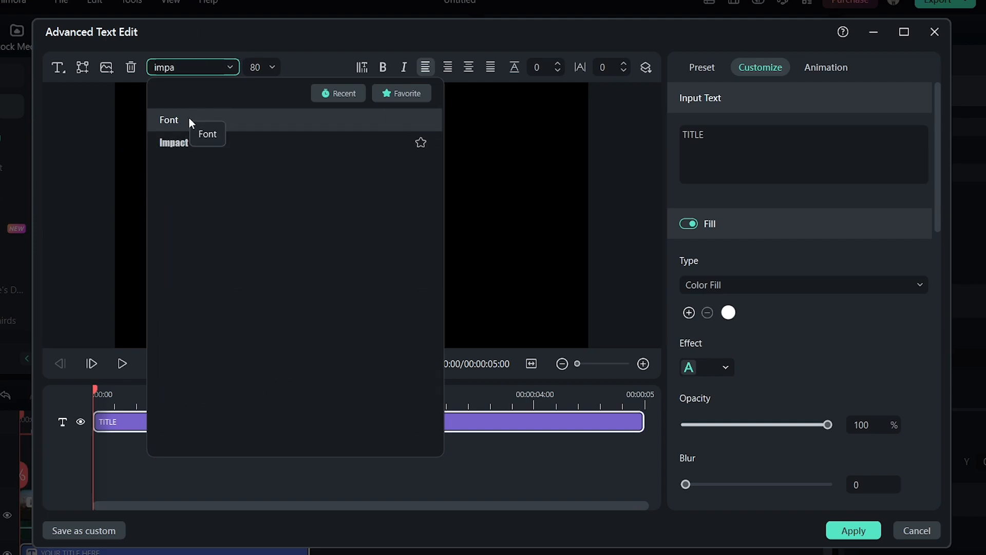
left_click(205, 143)
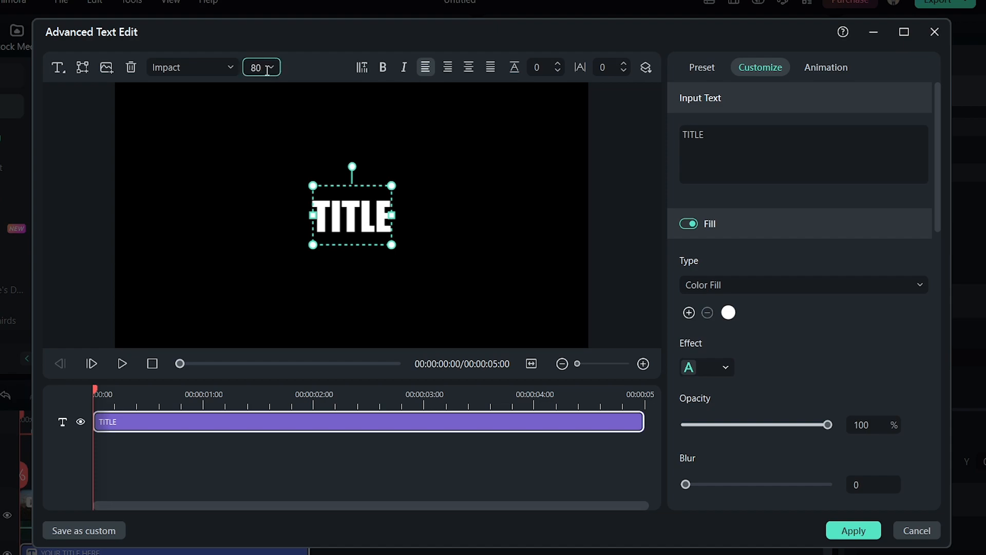
Set the title's font size to 350.
key("BackSpace")
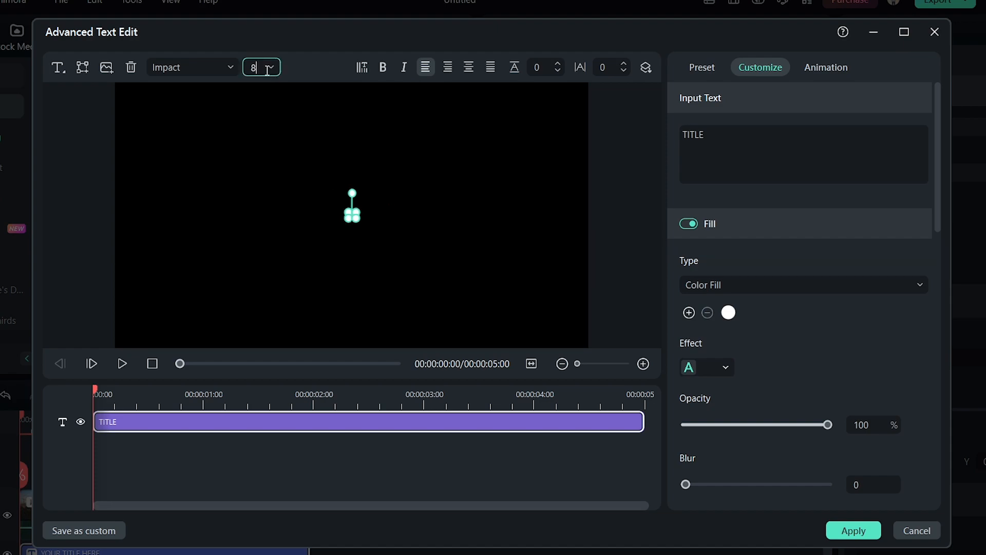
type("8")
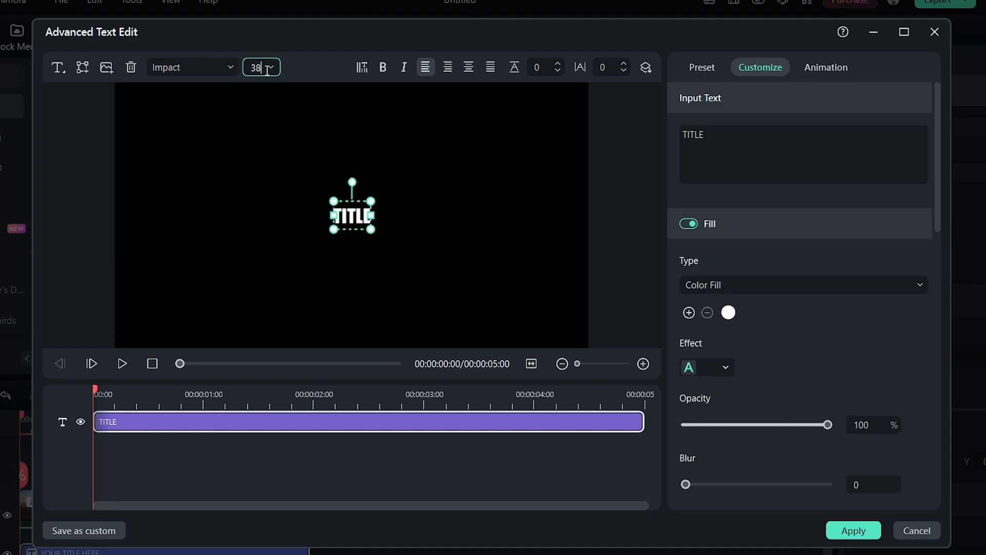
key("BackSpace")
type("50")
key("Return")
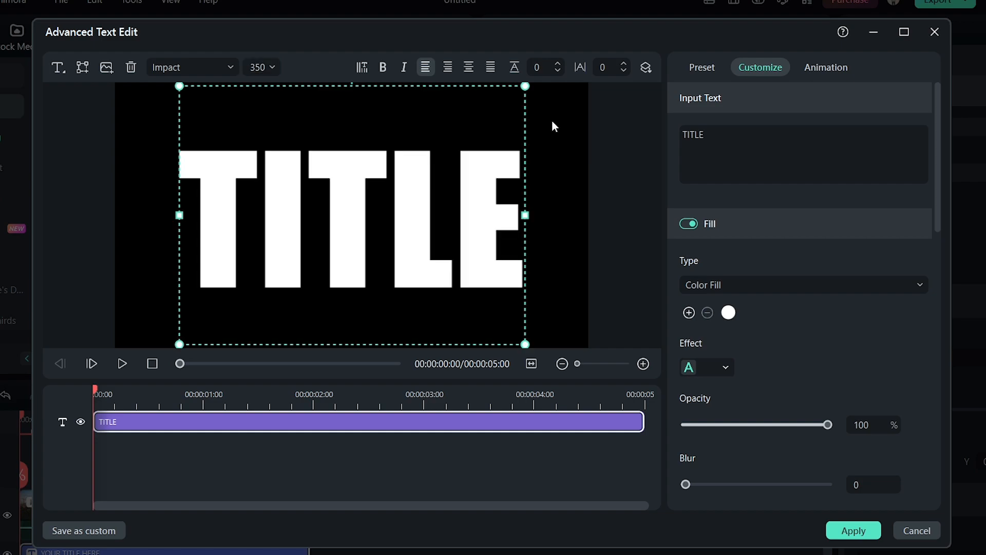
Apply the Type Writer intro animation to the title and lengthen its duration to 1.60 s.
left_click(822, 72)
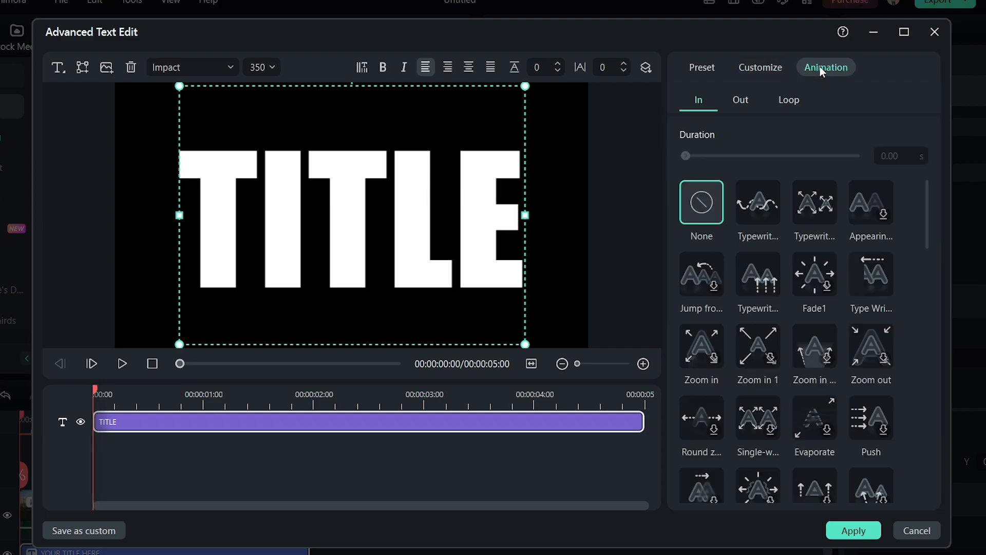
left_click(873, 275)
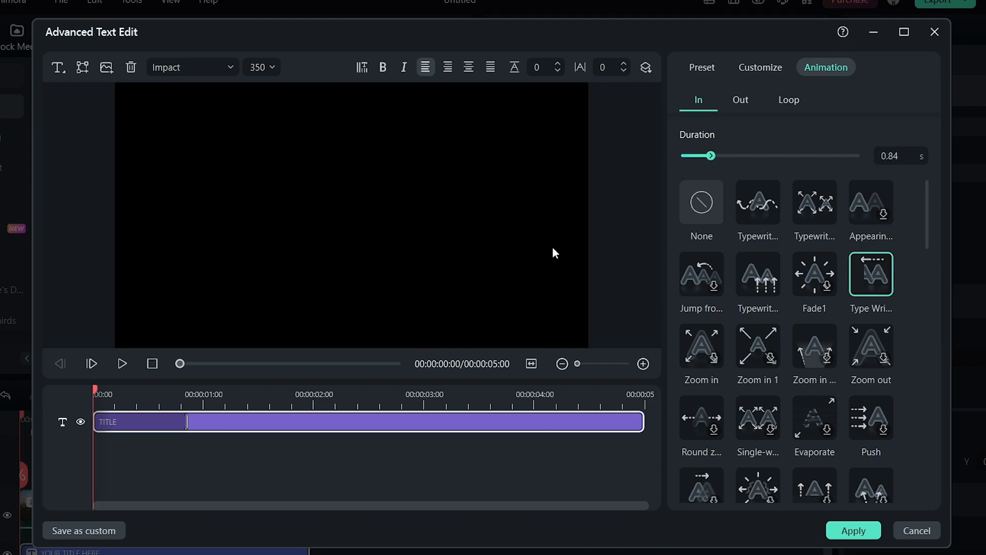
left_click_drag(97, 403, 130, 404)
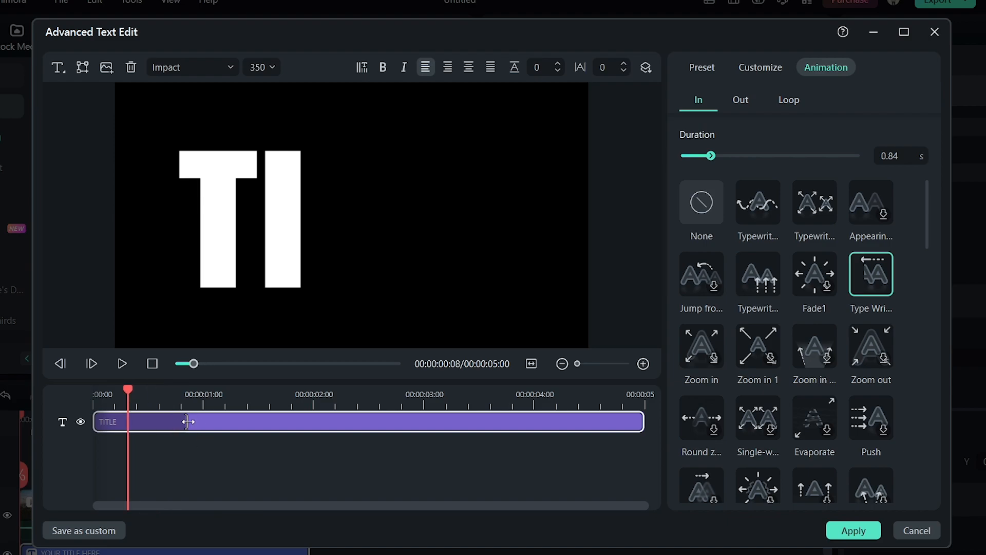
left_click_drag(187, 422, 271, 426)
Play the title's intro animation from the beginning in the text editor.
key("Home")
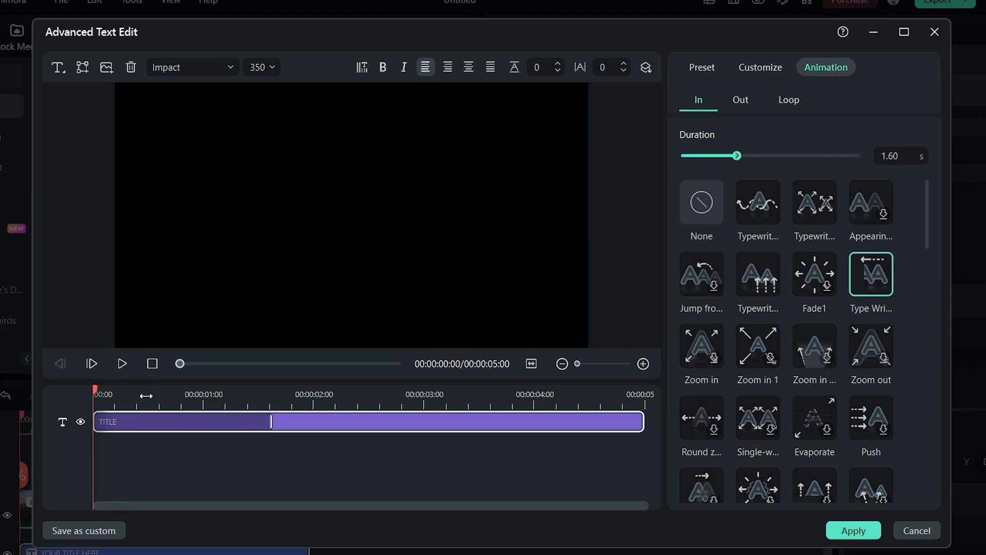
key("space")
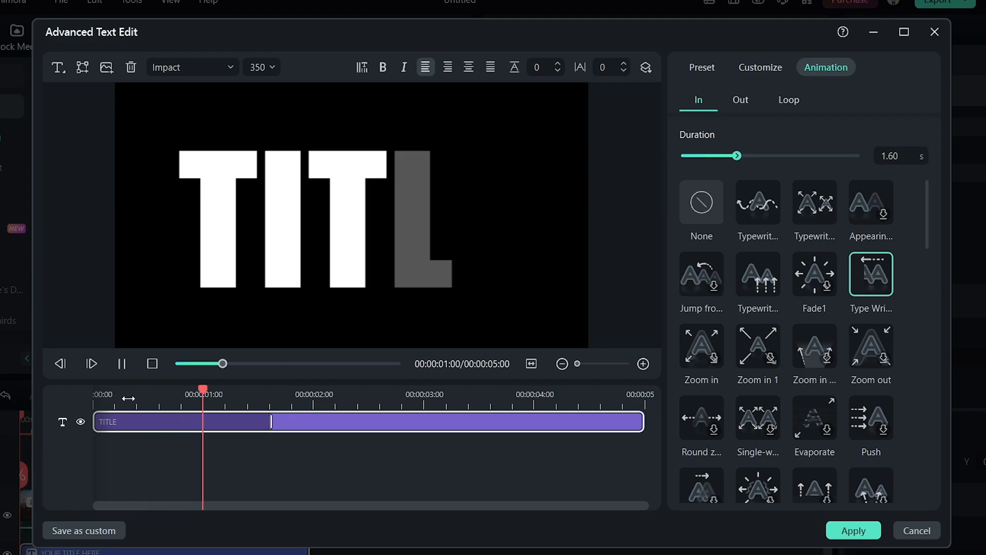
key("space")
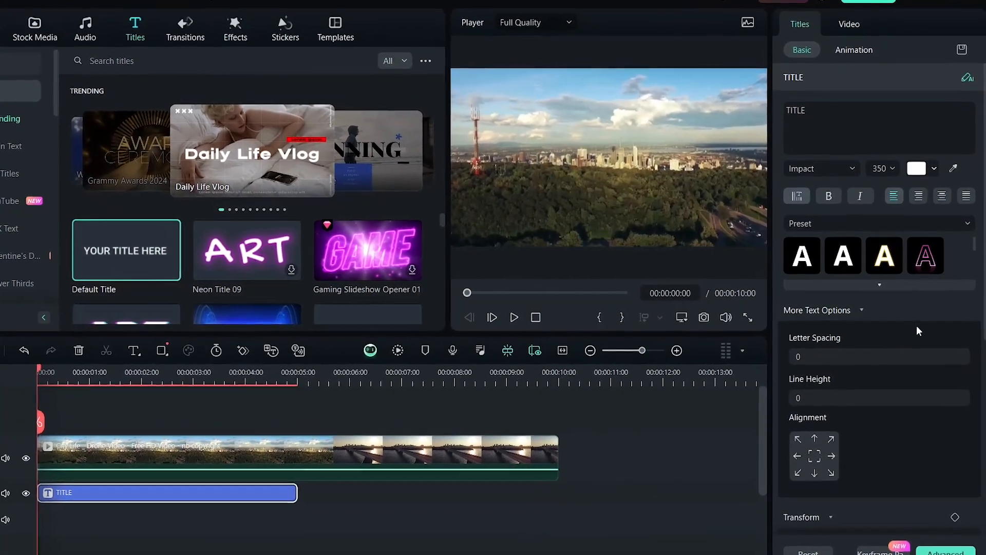
Set the title's blend mode to Multiply and play back the composite over the drone footage.
scroll(914, 318, "down", 5)
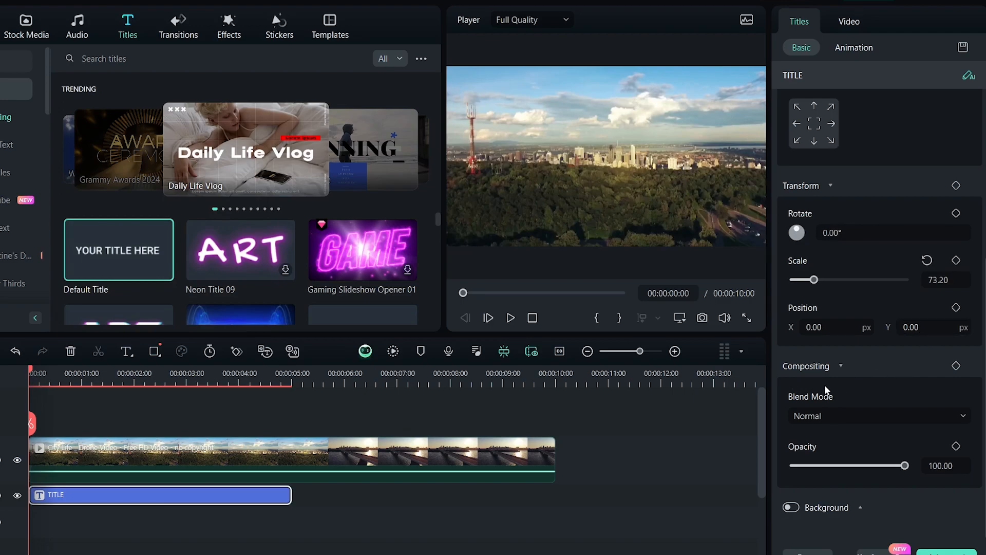
left_click(837, 411)
scroll(838, 380, "down", 2)
scroll(830, 282, "up", 3)
left_click(832, 275)
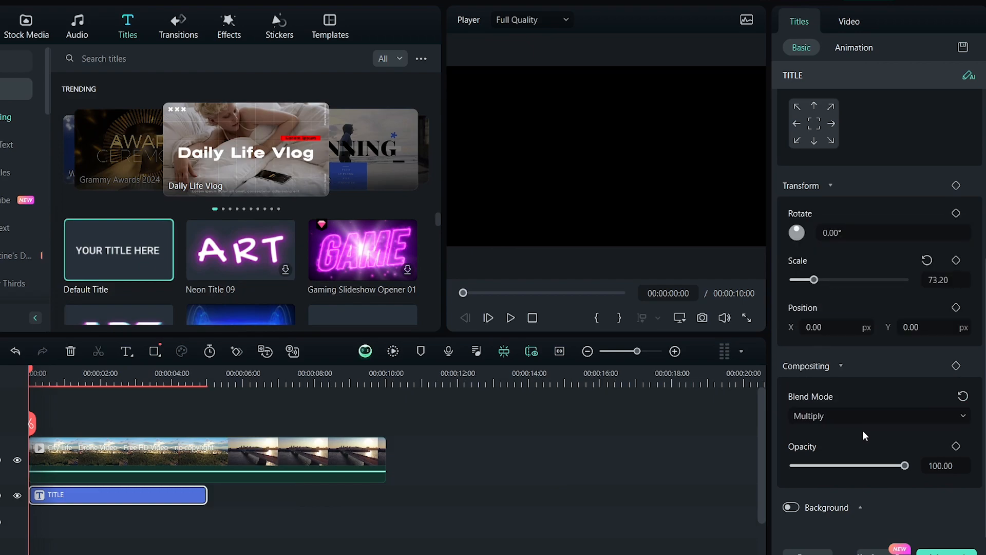
key("space")
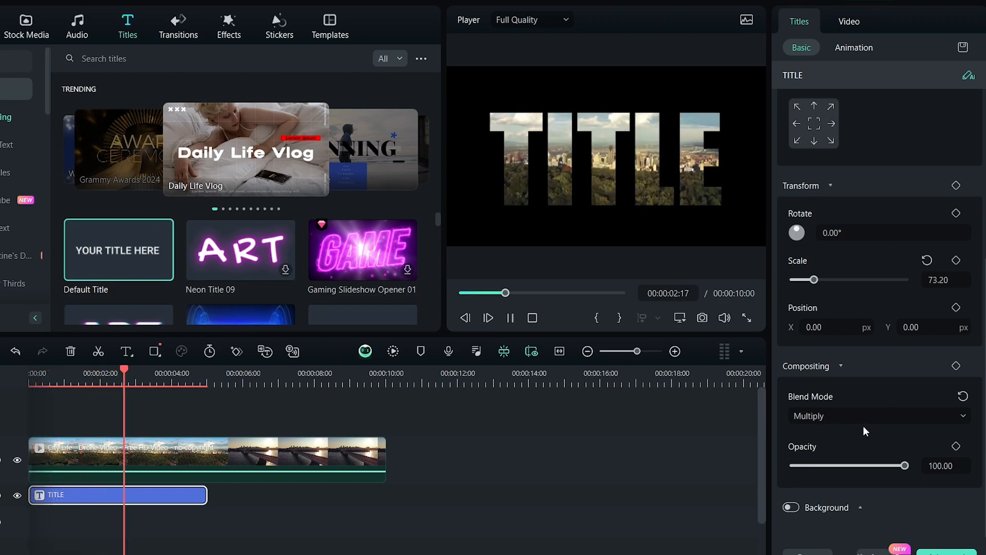
key("space")
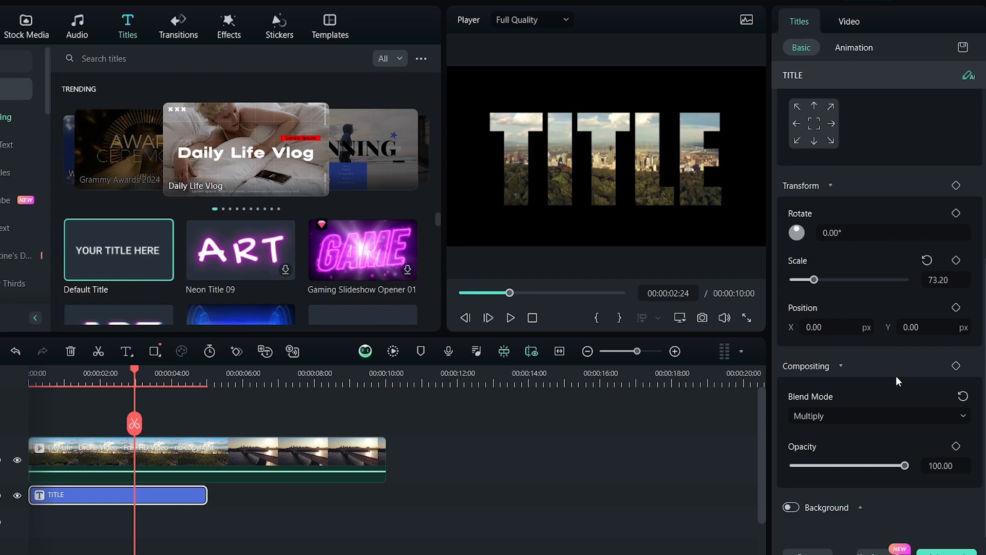
Add a Transform keyframe to the title clip at 00:00:01:18.
left_click_drag(134, 369, 90, 385)
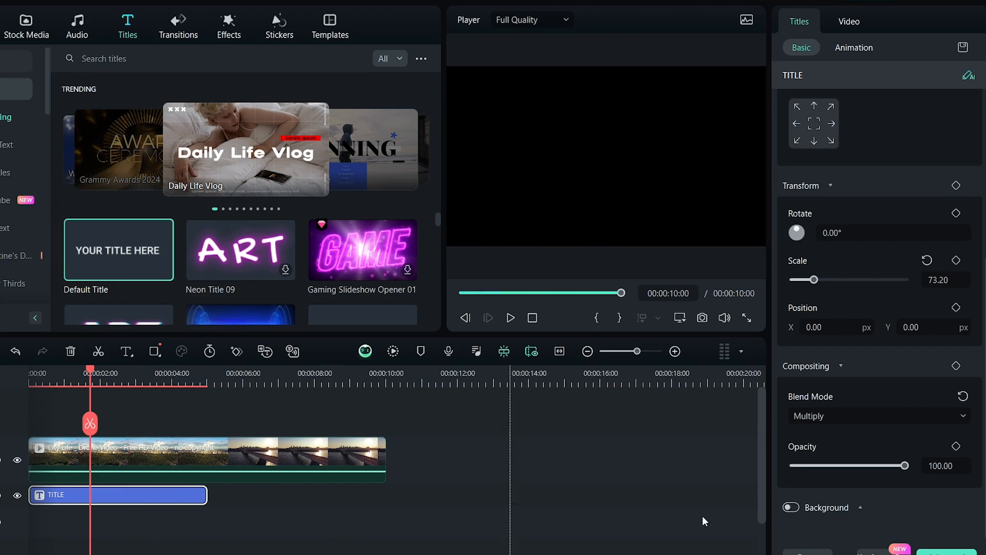
left_click(859, 20)
left_click(961, 76)
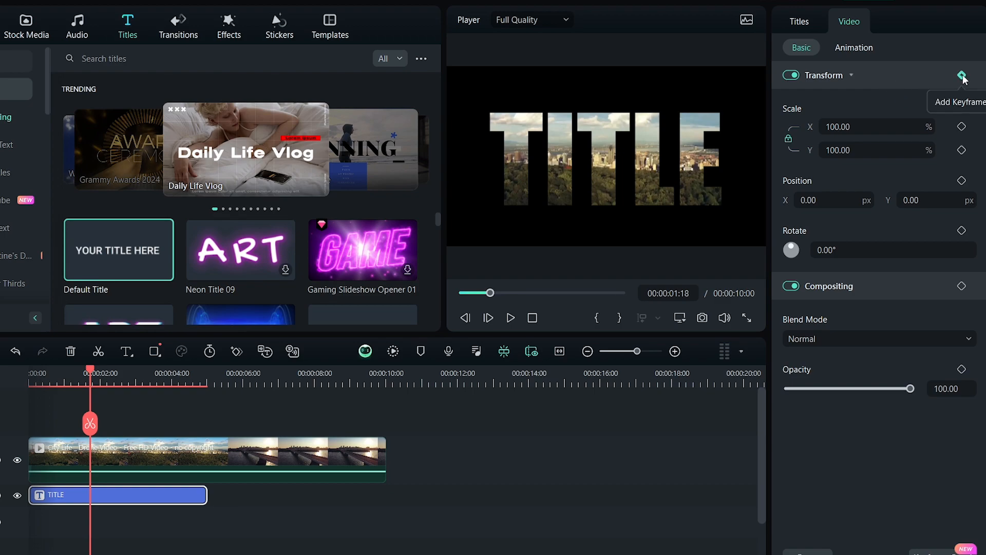
left_click(962, 76)
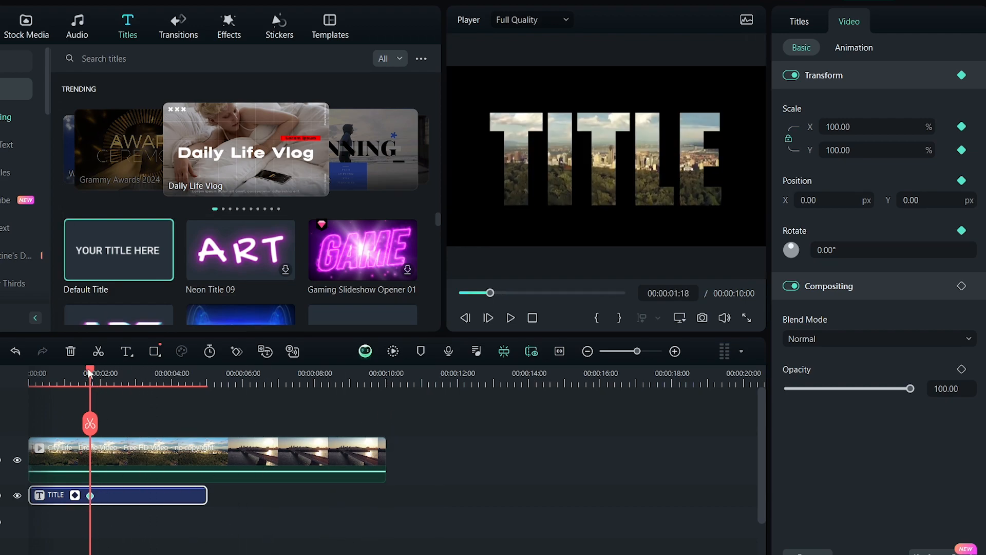
At 00:00:04:23, near the end of the title clip, set its X and Y scale to 2116%.
left_click_drag(121, 374, 204, 399)
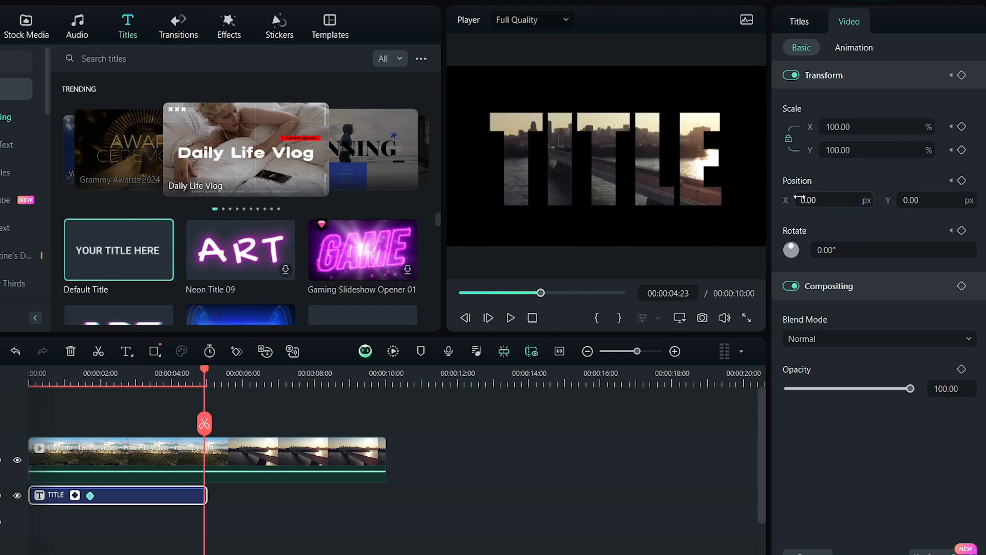
left_click_drag(842, 126, 981, 127)
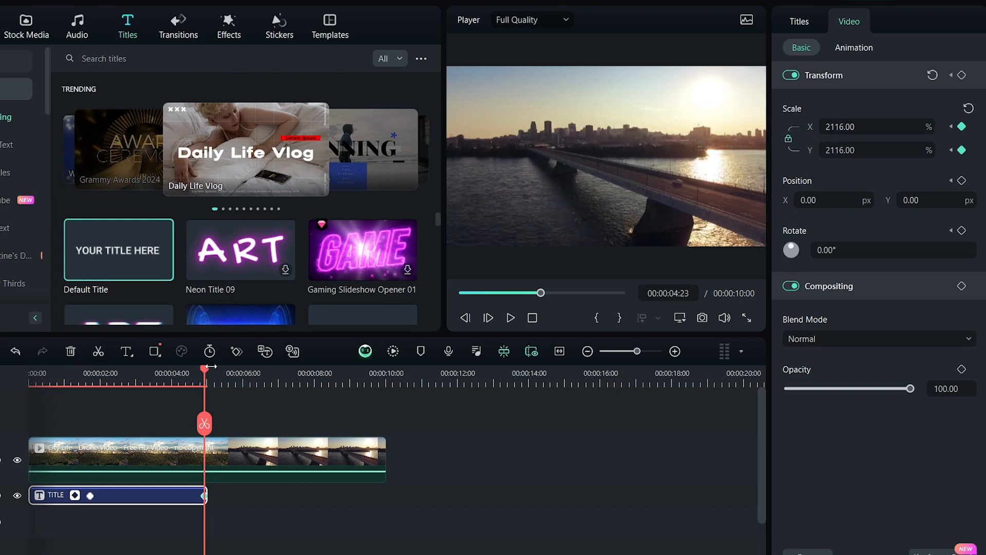
Play the timeline from the start through the end of the title's zoom to review the effect.
left_click_drag(204, 370, 29, 369)
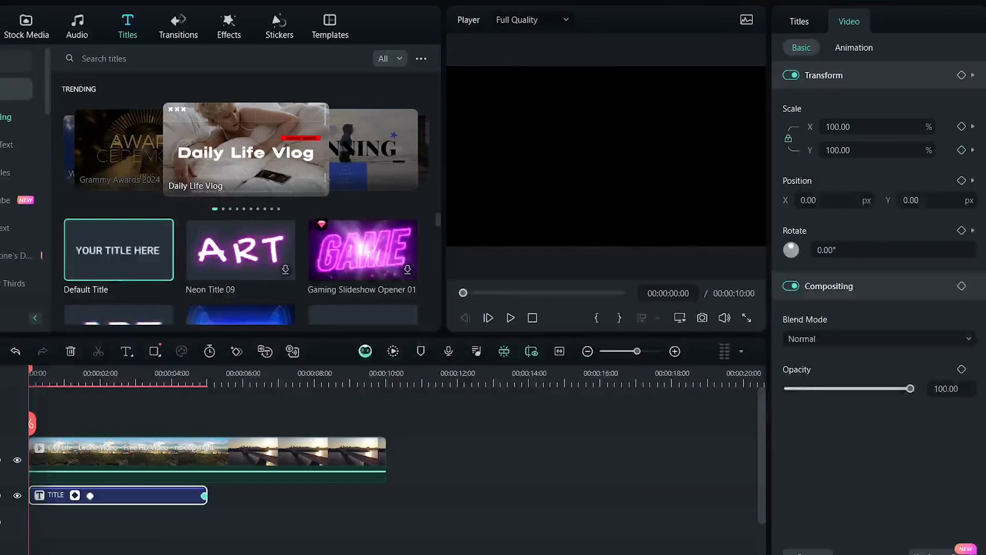
key("space")
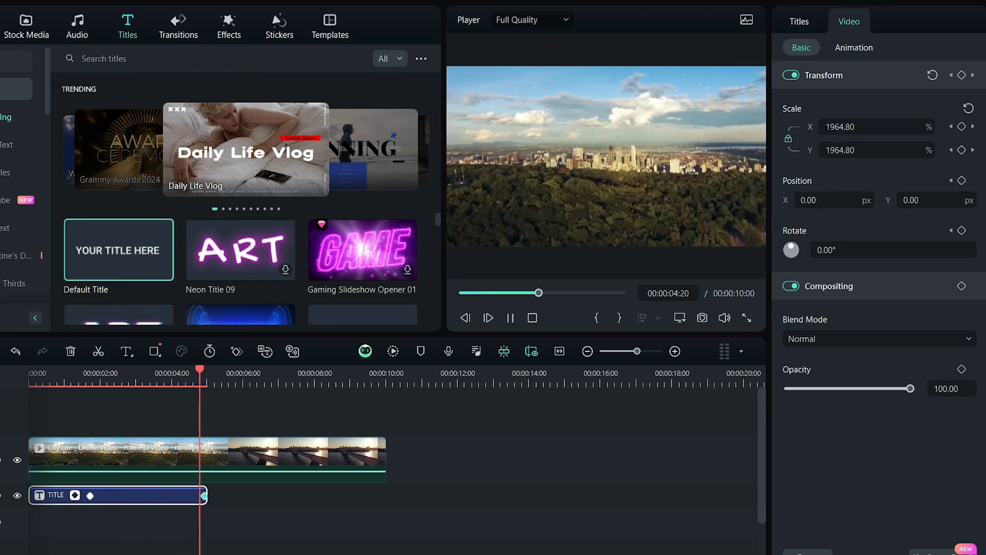
key("space")
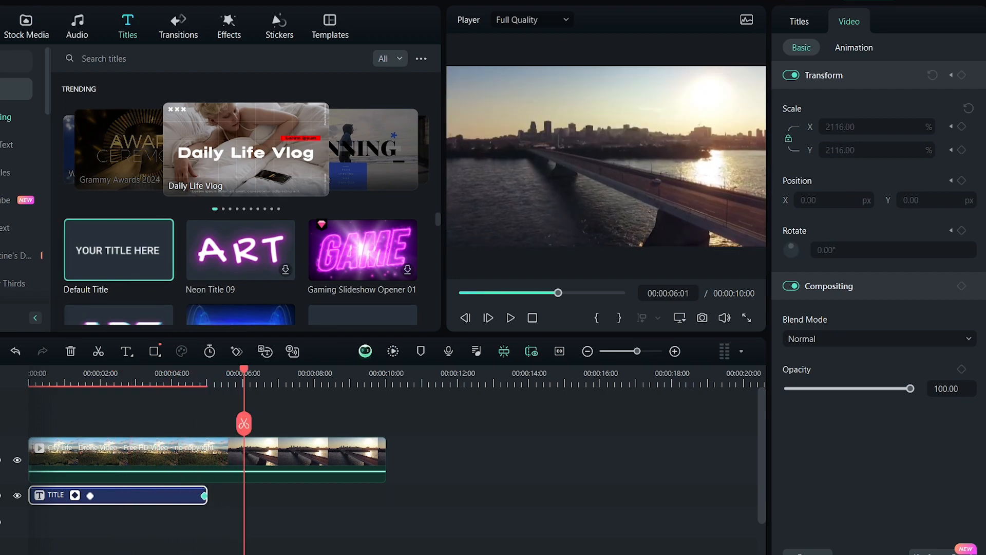